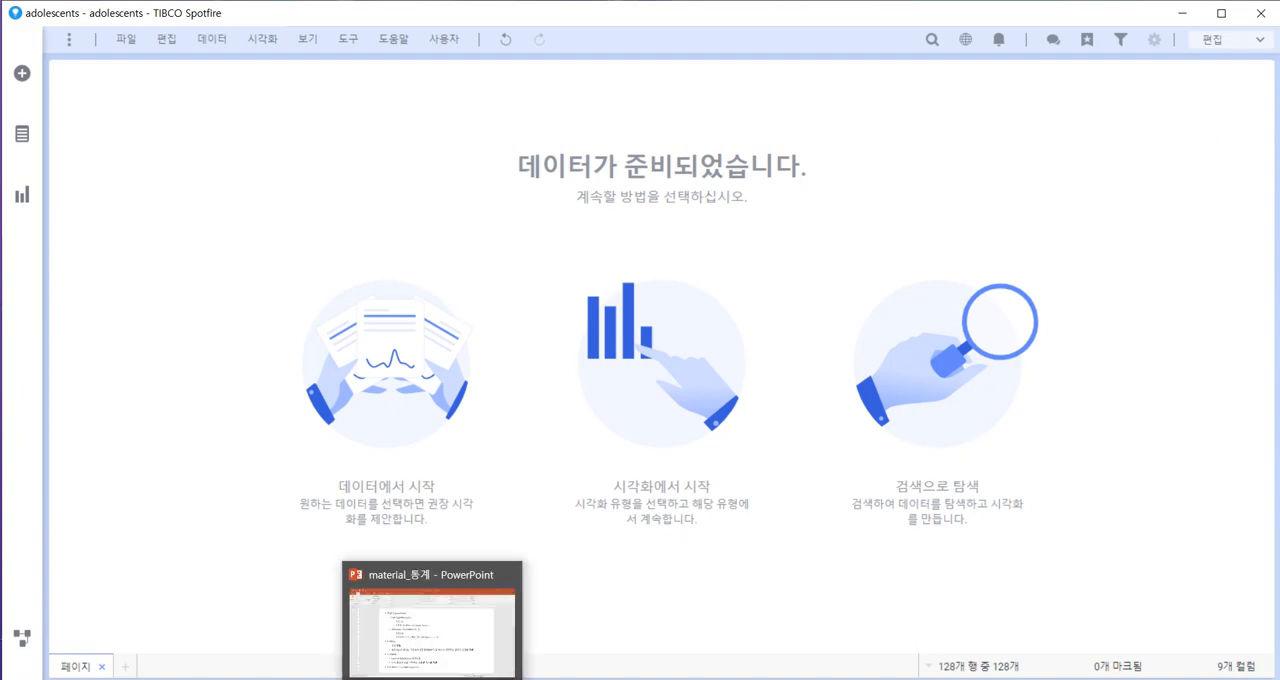
# Switch to the PowerPoint slides to review hypotheses, p-value, exponential notation and R², and return to Spotfire.
pyautogui.click(432, 679)
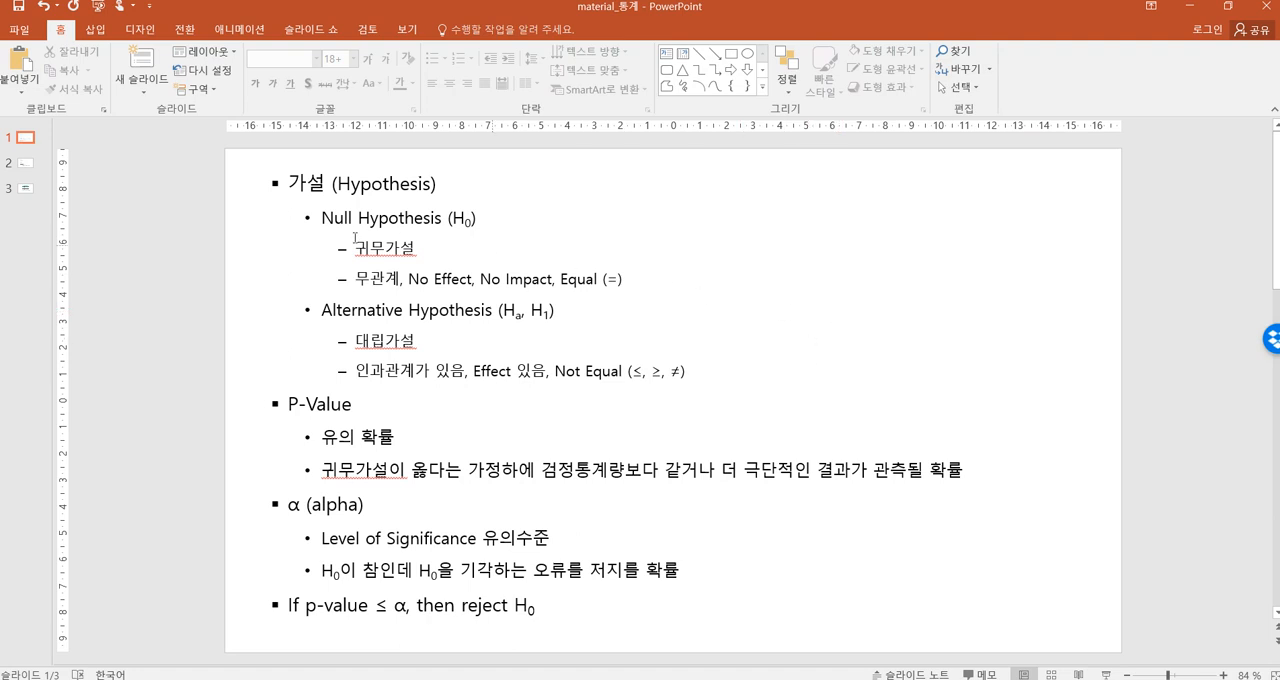
pyautogui.click(24, 166)
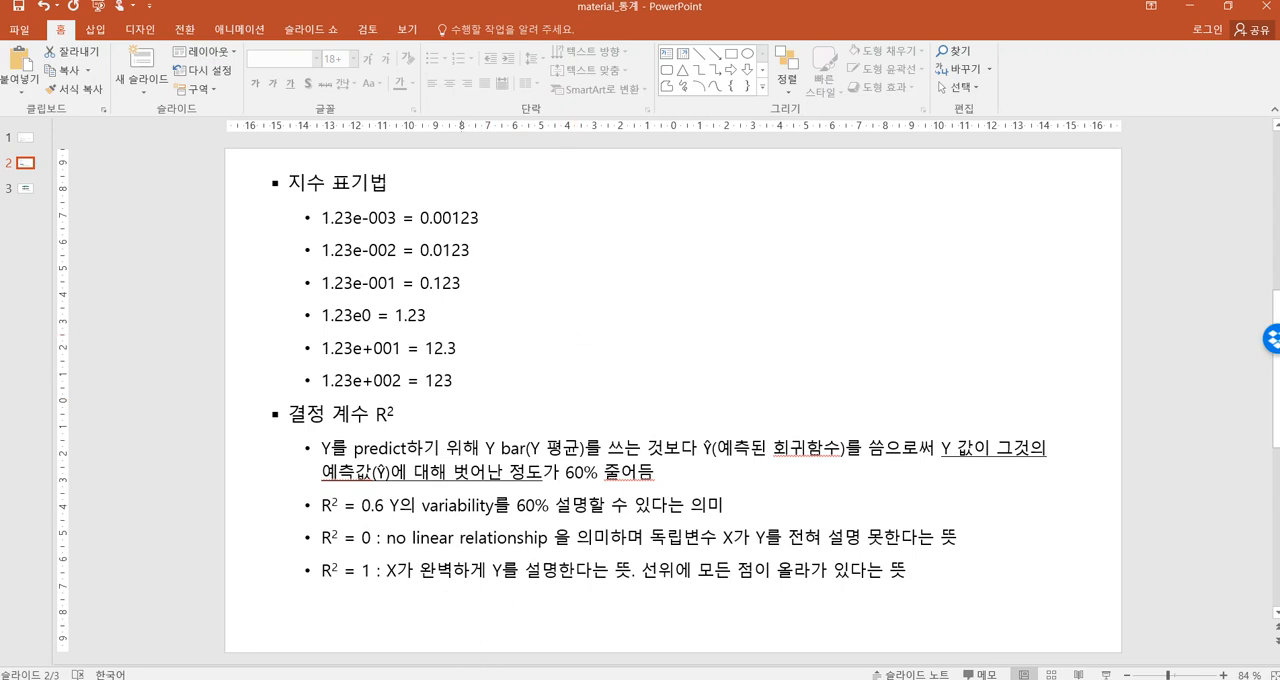
pyautogui.click(559, 679)
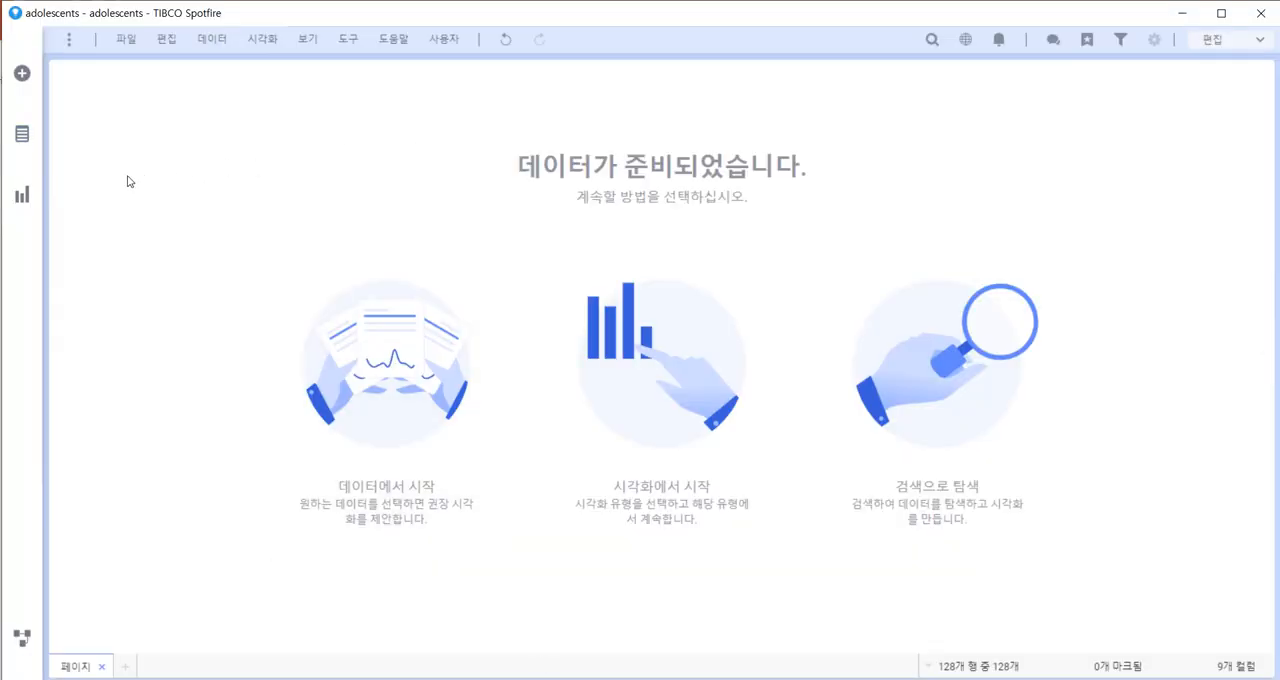
# Check the columns of the adolescents data and show the data in a table visualization.
pyautogui.click(22, 134)
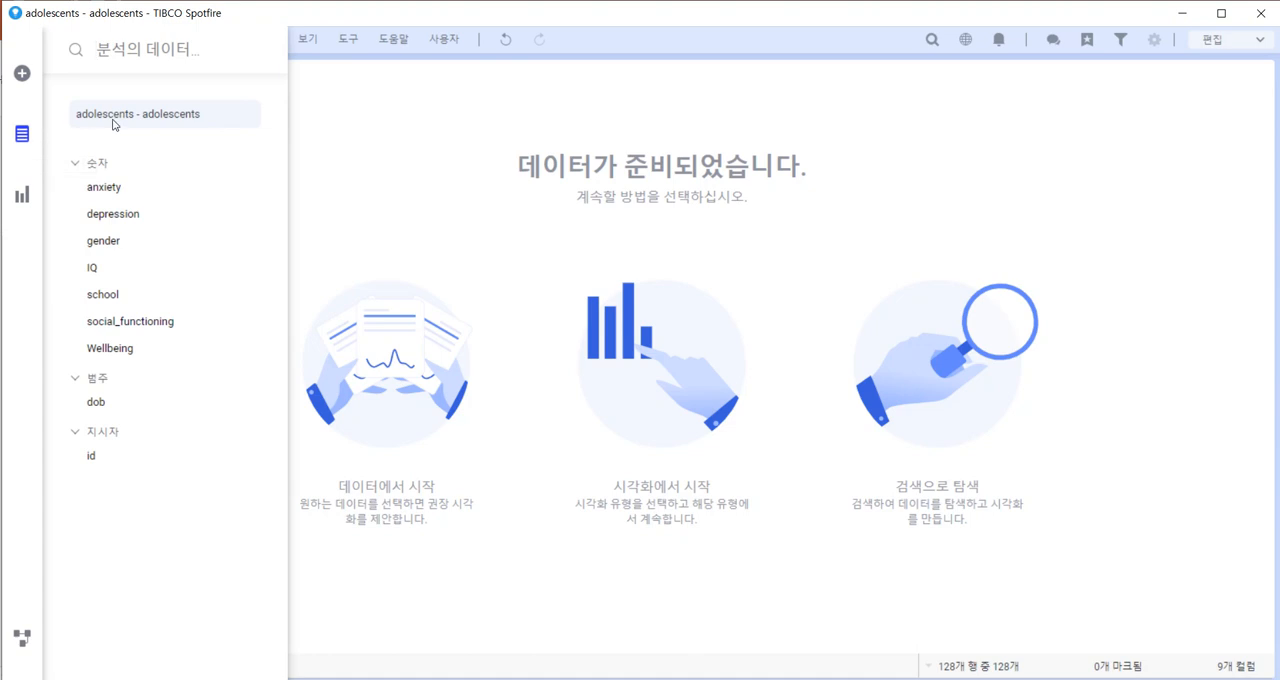
pyautogui.click(360, 141)
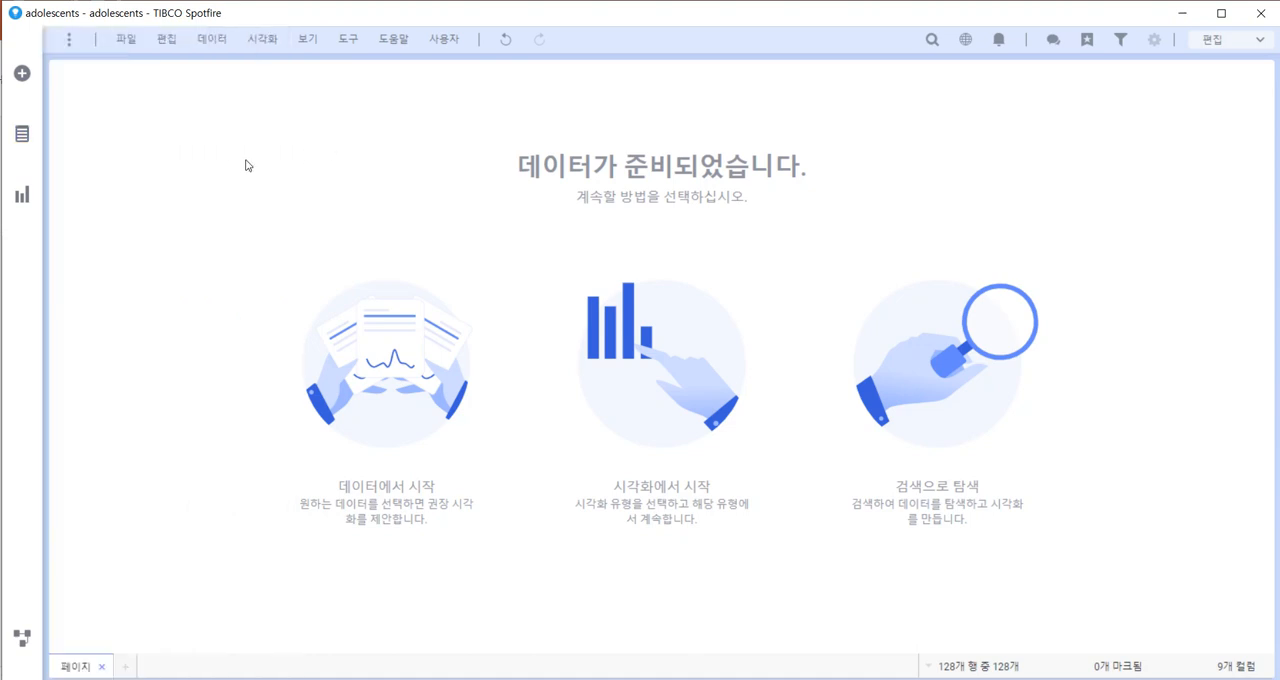
pyautogui.click(27, 197)
pyautogui.click(101, 104)
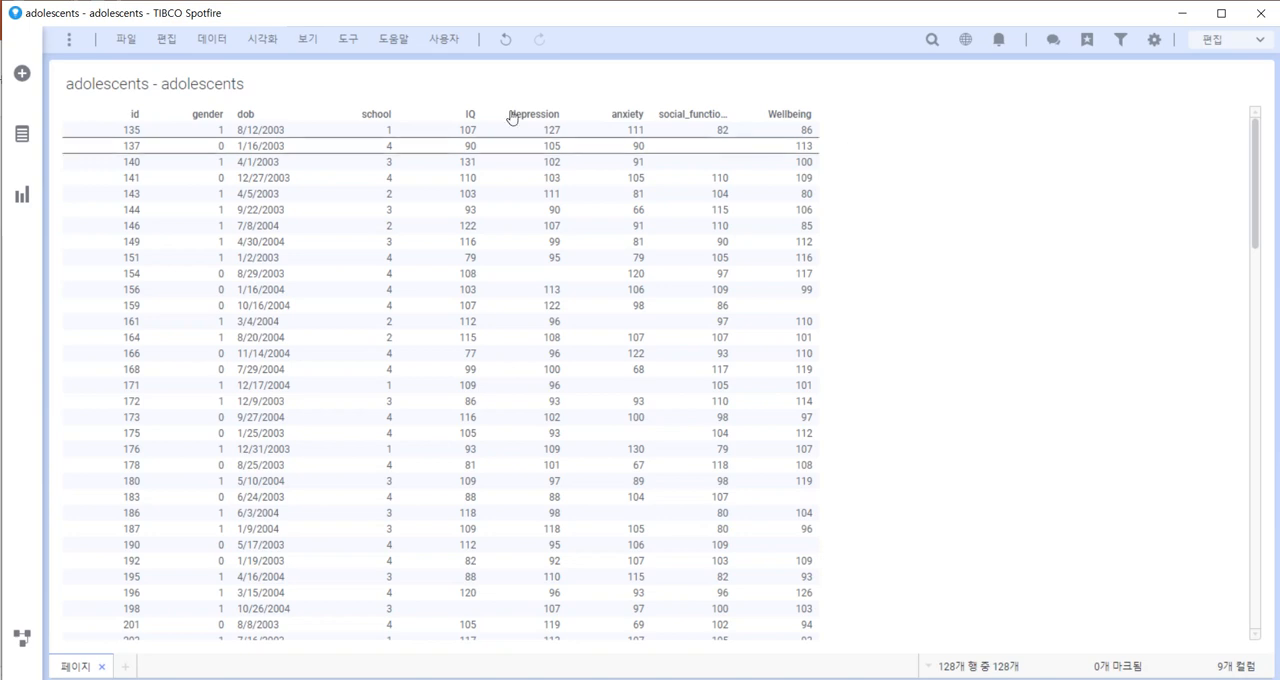
# Start a data relationships calculation with linear regression (선형 회귀, 숫자 대 숫자) as the comparison method.
pyautogui.click(352, 42)
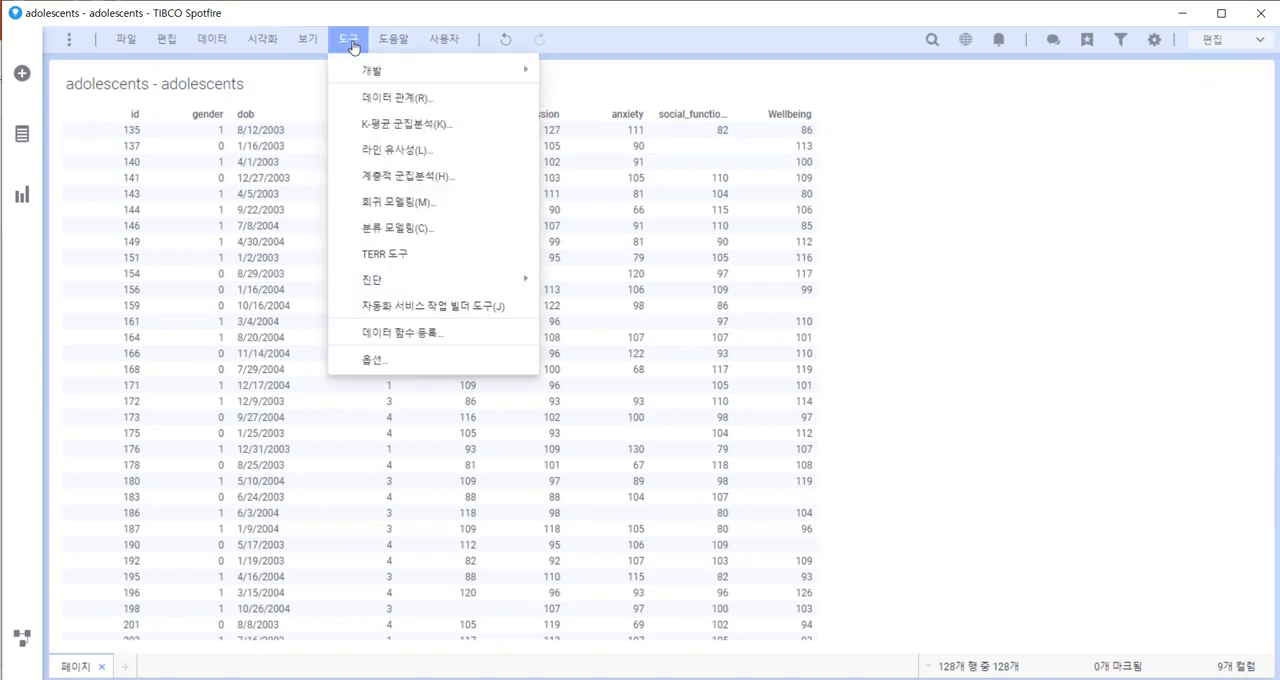
pyautogui.click(389, 100)
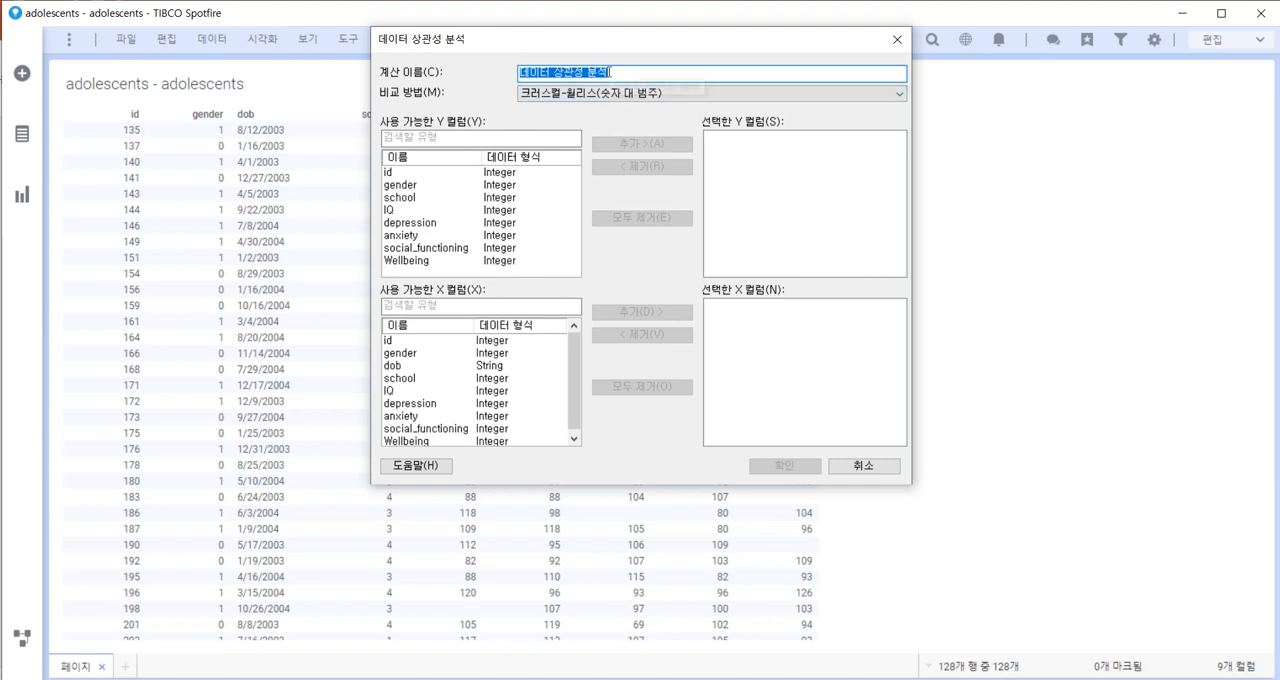
pyautogui.click(866, 97)
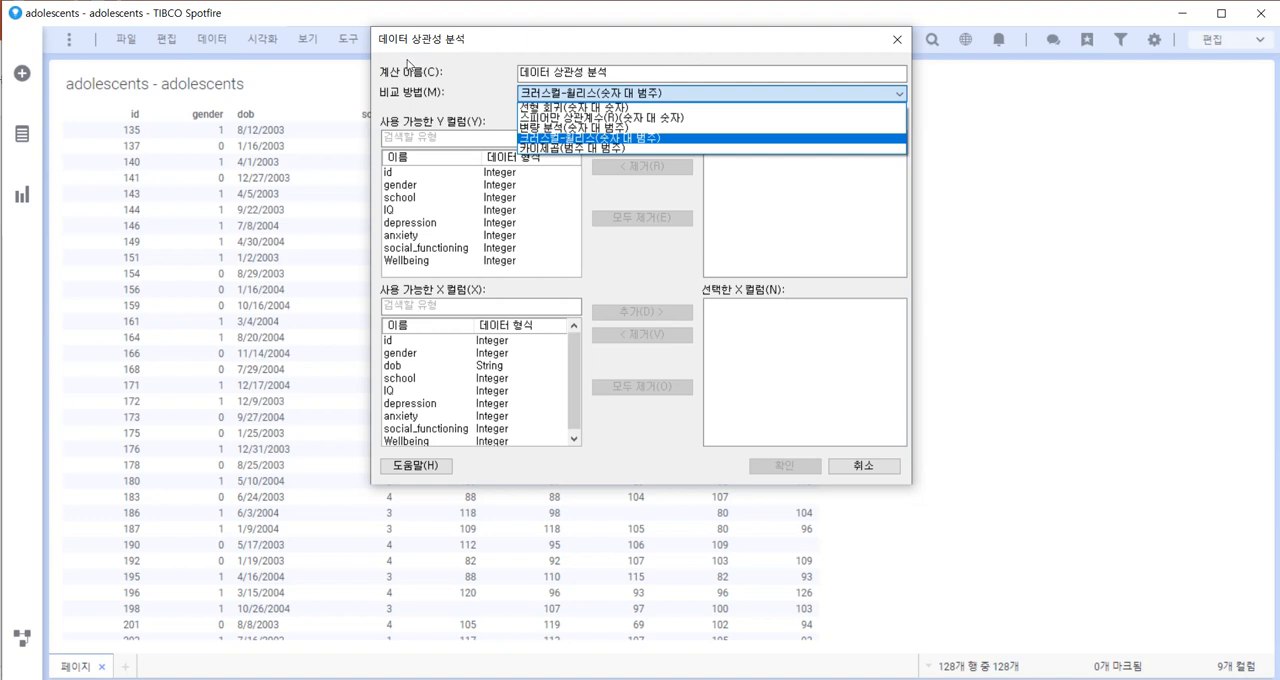
pyautogui.click(997, 138)
pyautogui.click(866, 98)
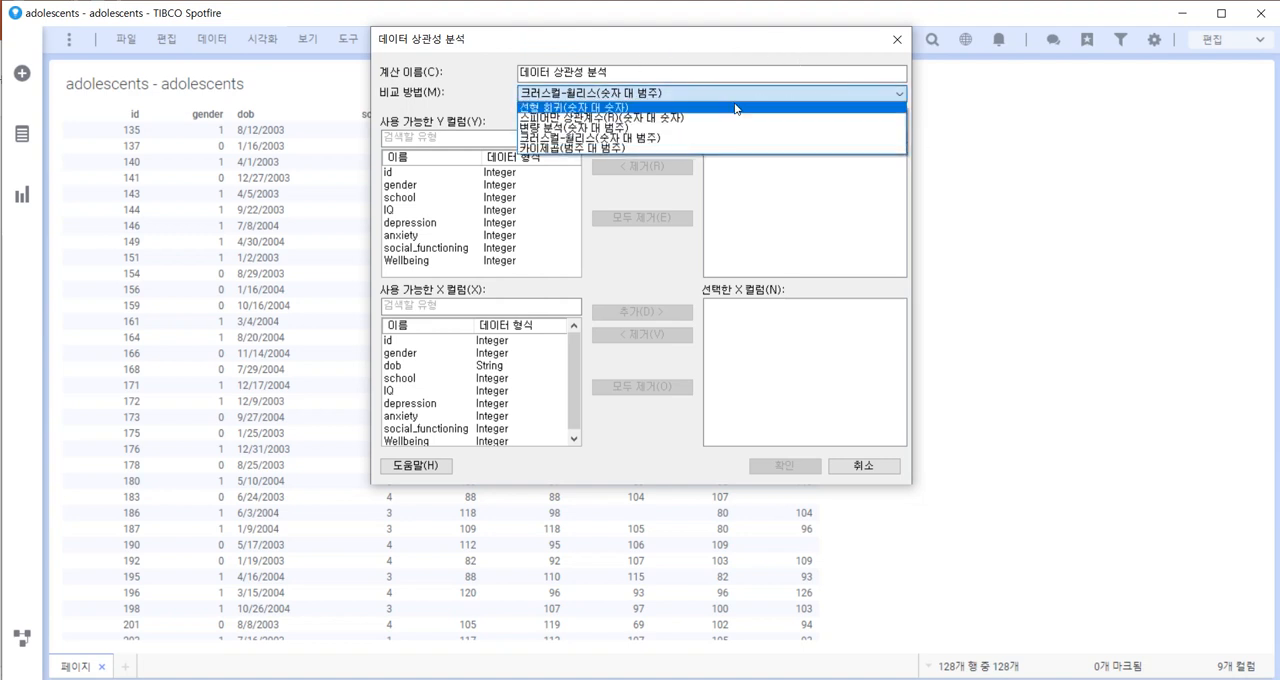
pyautogui.click(597, 107)
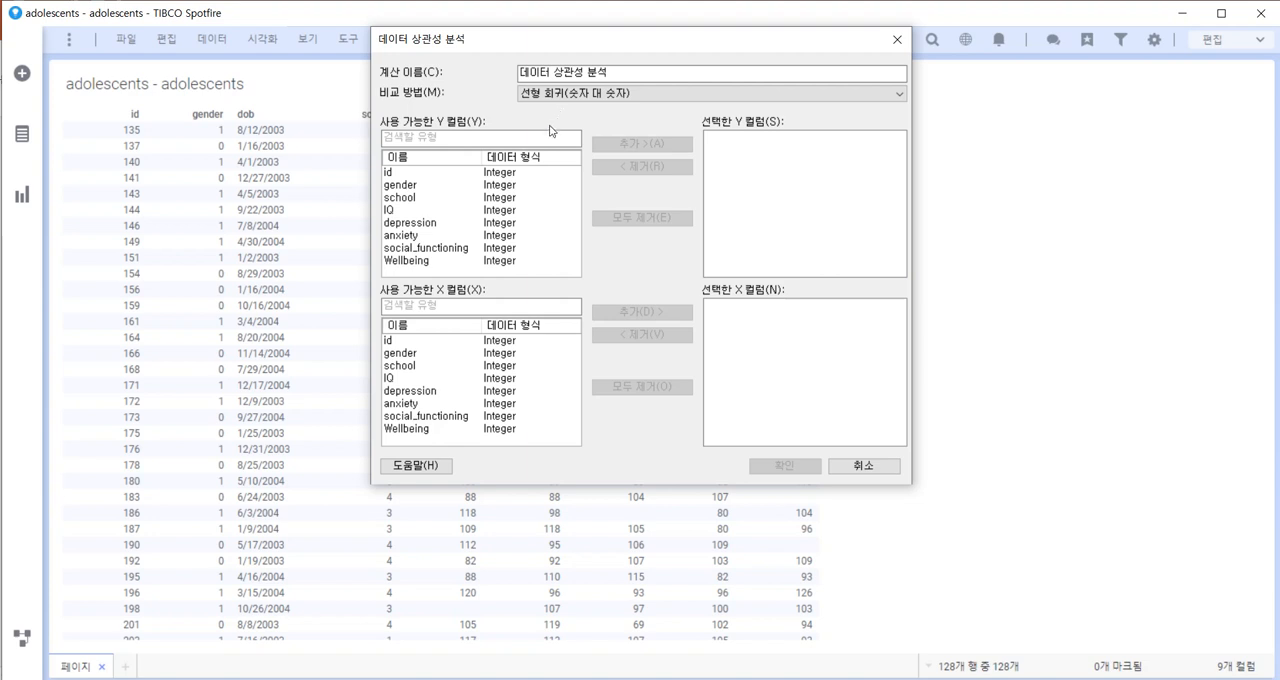
# Run the calculation with Wellbeing as the Y column and IQ, depression, anxiety and social_functioning as X columns.
pyautogui.click(424, 262)
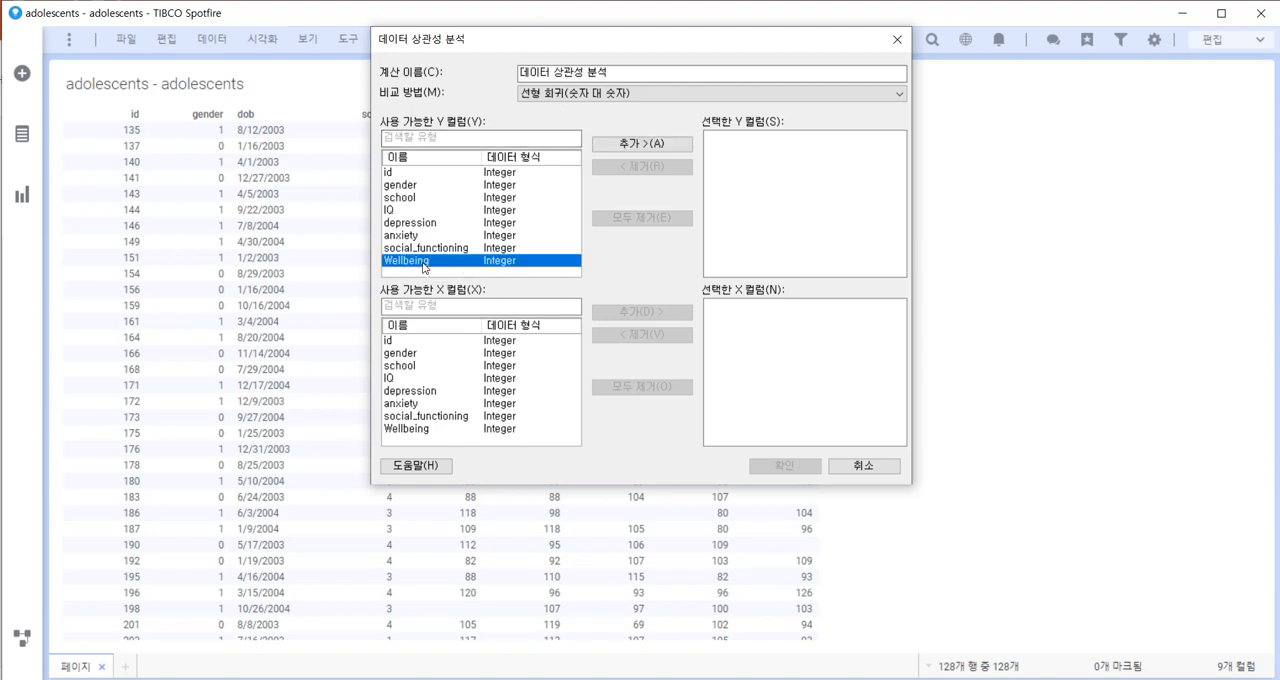
pyautogui.click(668, 146)
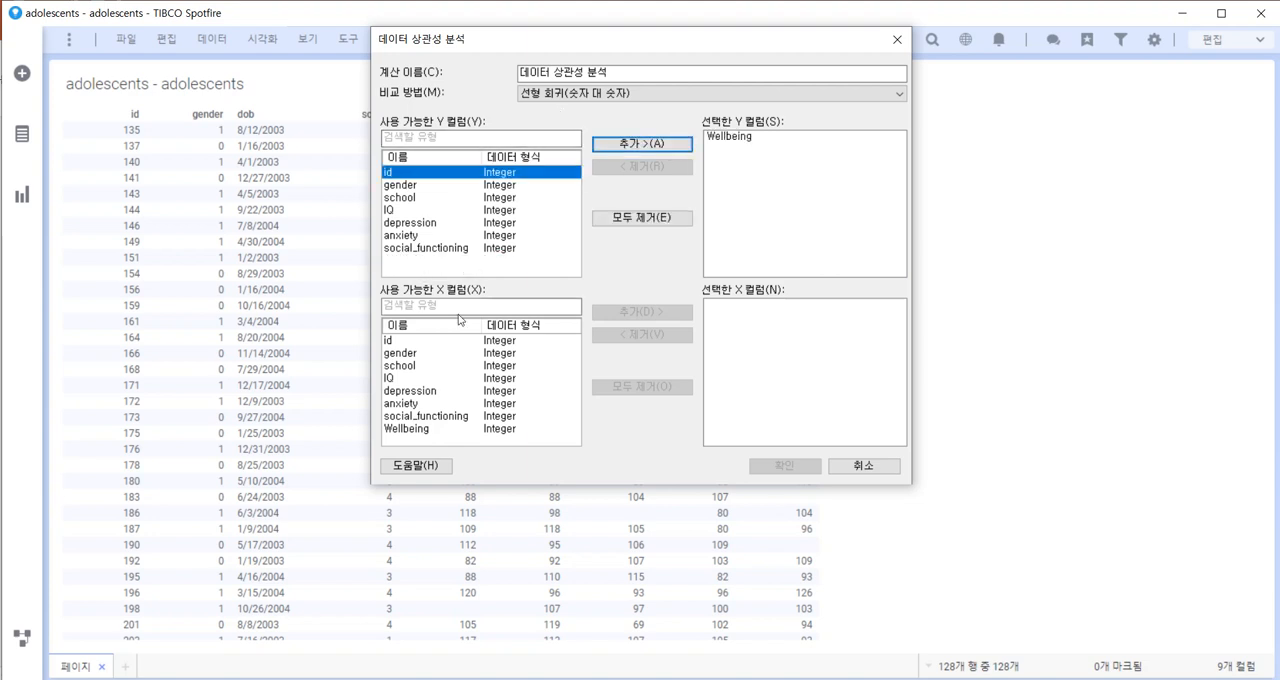
pyautogui.click(405, 379)
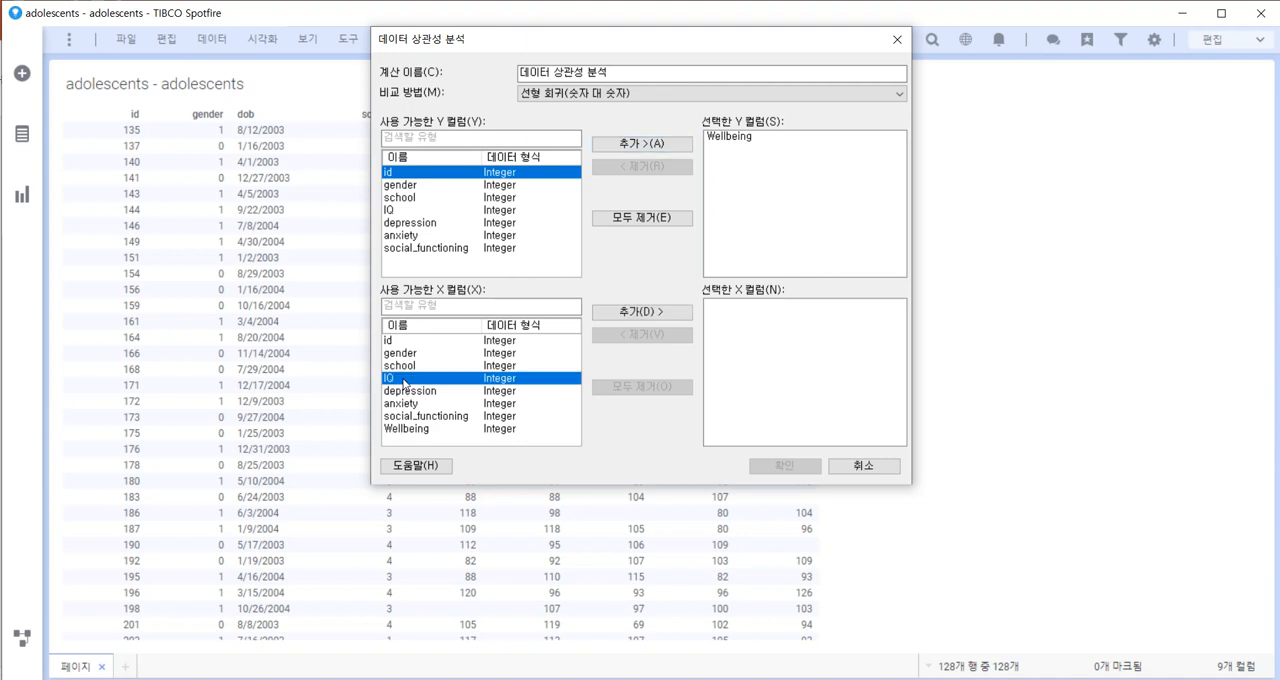
pyautogui.keyDown('shift'); pyautogui.click(448, 418); pyautogui.keyUp('shift')
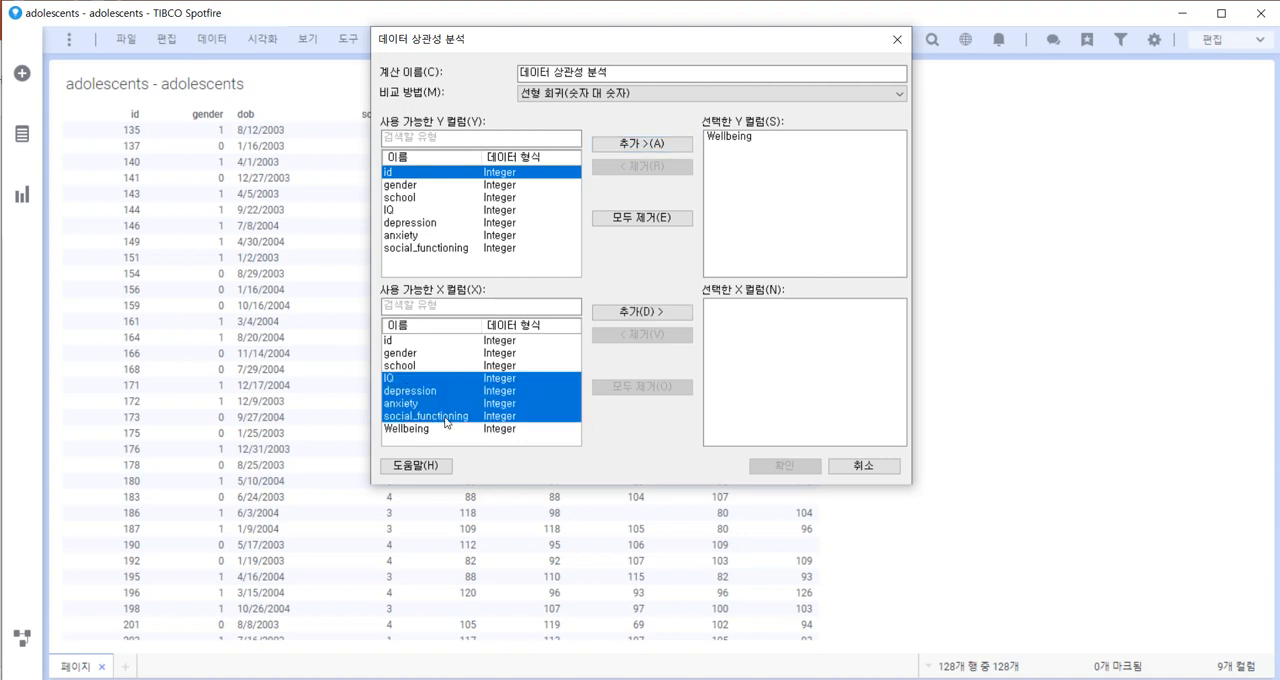
pyautogui.click(609, 313)
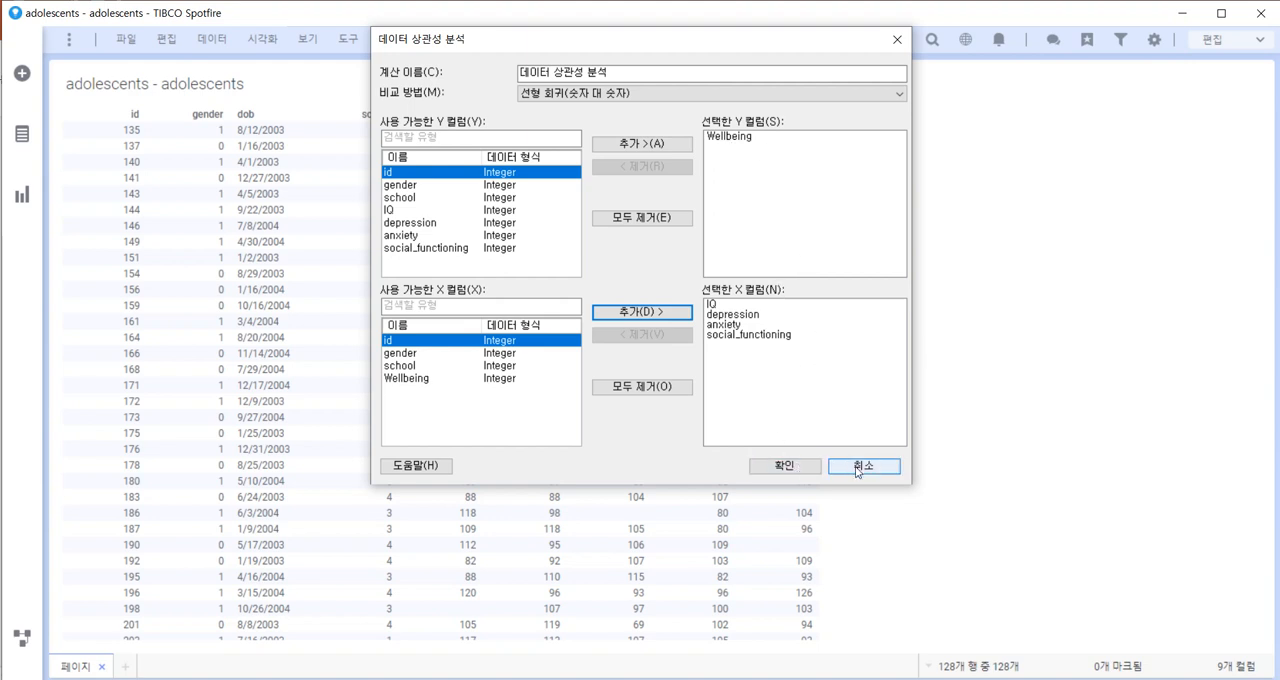
pyautogui.click(796, 467)
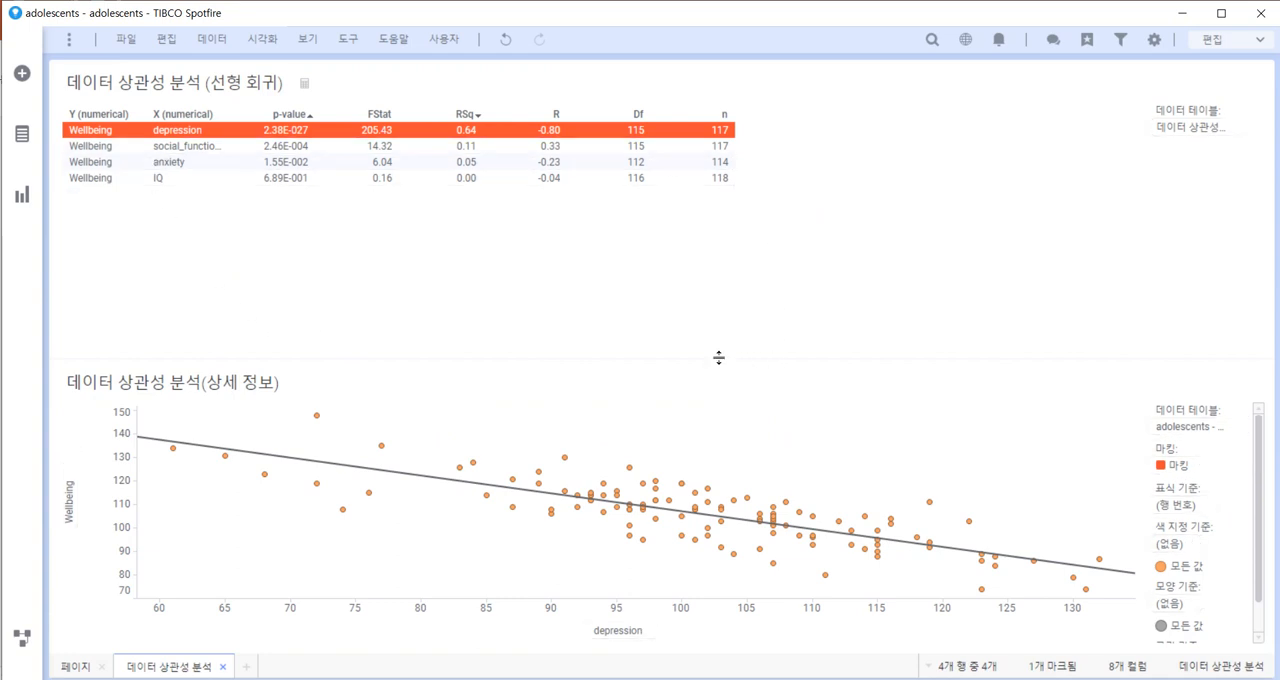
# Place the detail scatter plot beside the regression results table and widen the table to show its columns through n.
pyautogui.moveTo(178, 380)
pyautogui.mouseDown()
pyautogui.moveTo(447, 367)
pyautogui.moveTo(943, 212)
pyautogui.mouseUp()
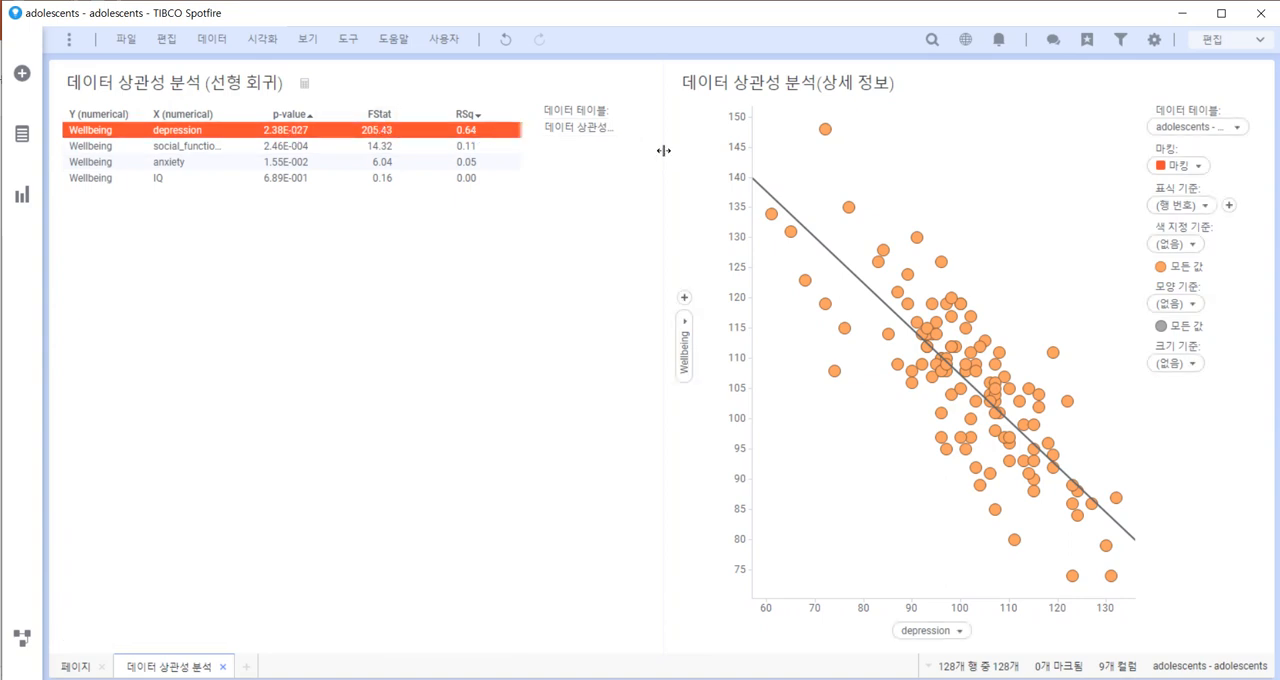
pyautogui.moveTo(679, 155); pyautogui.dragTo(884, 190)
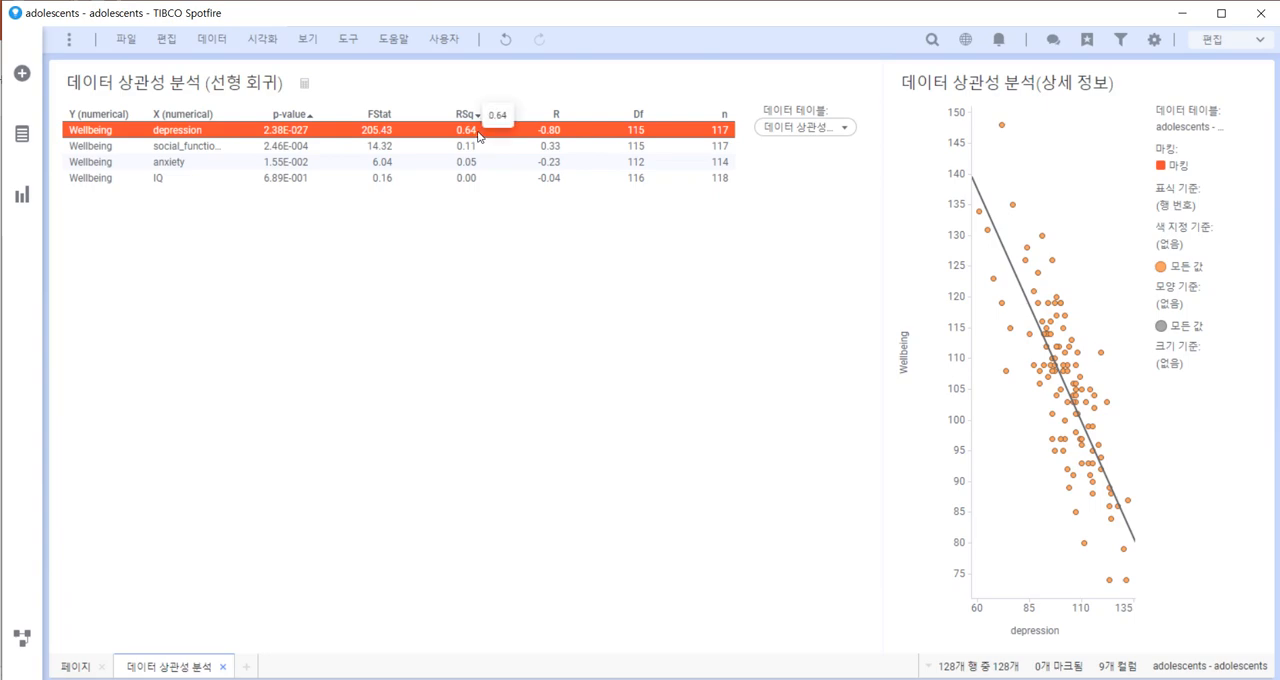
# Switch to the PowerPoint slide to review the notes on the coefficient of determination R², and return to Spotfire.
pyautogui.hotkey('alt', 'Tab')
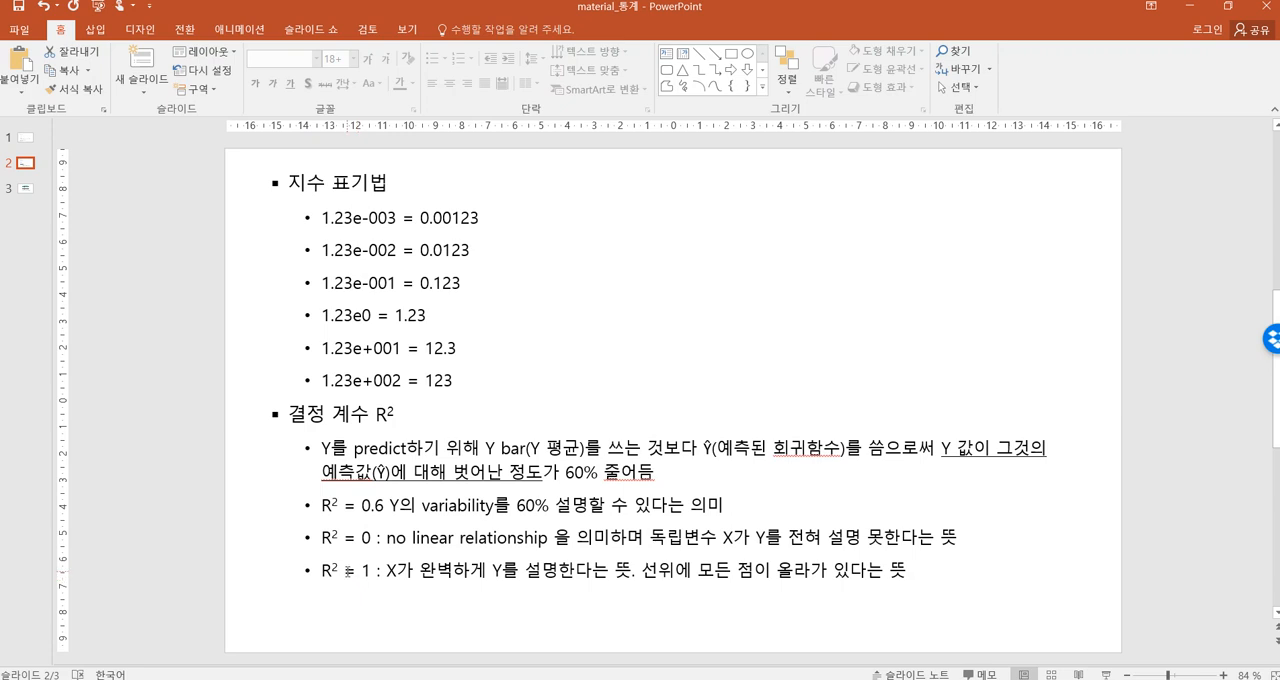
pyautogui.click(417, 678)
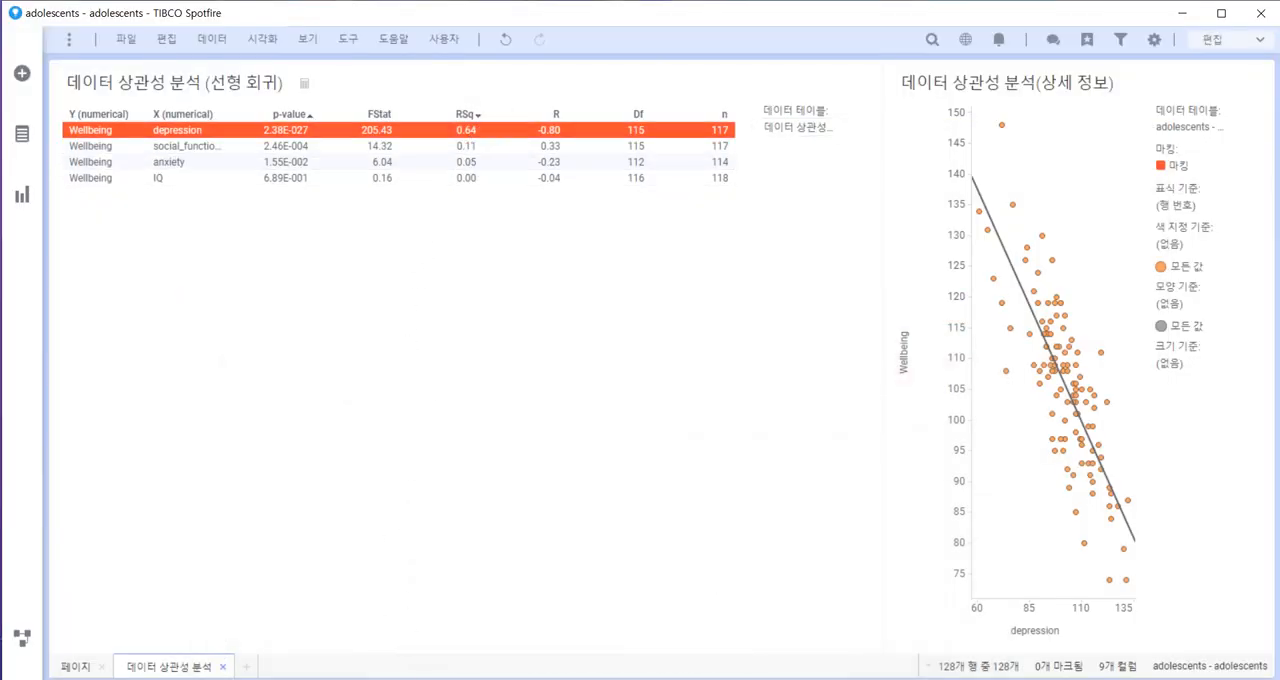
# Mark the social_functioning result to plot it against Wellbeing, and adjust the split to give the scatter plot more width.
pyautogui.moveTo(432, 679)
pyautogui.moveTo(880, 249); pyautogui.dragTo(680, 278)
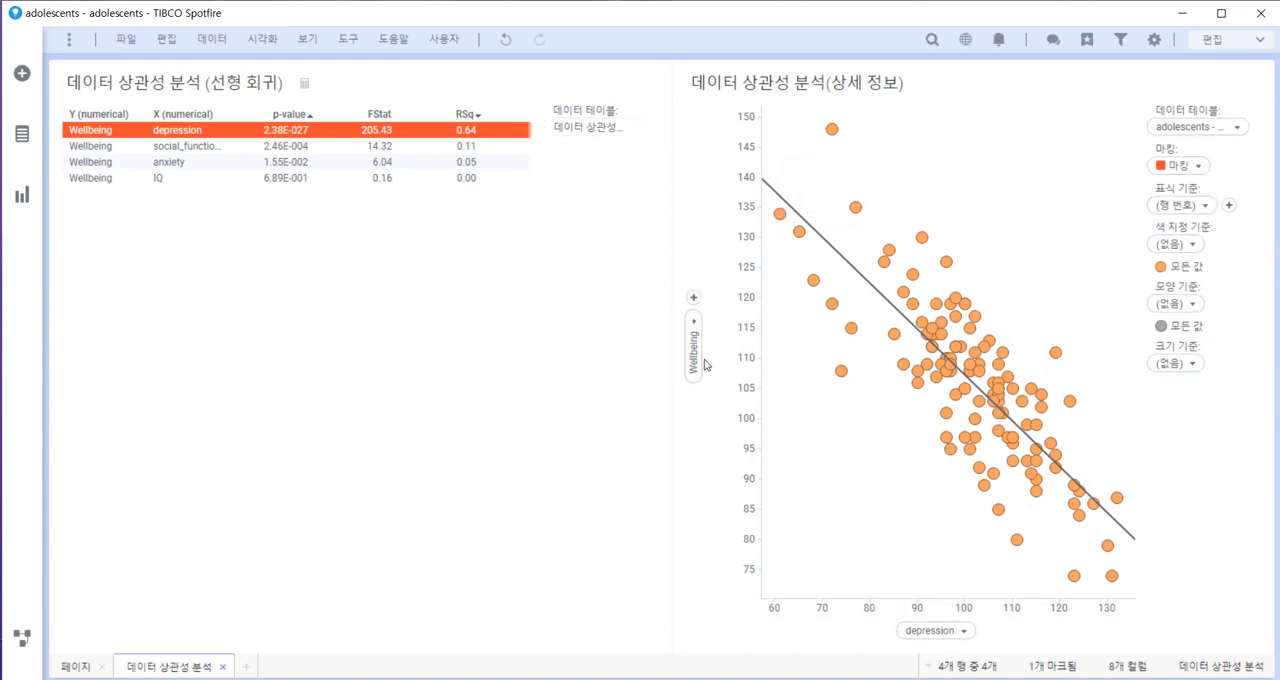
pyautogui.click(197, 148)
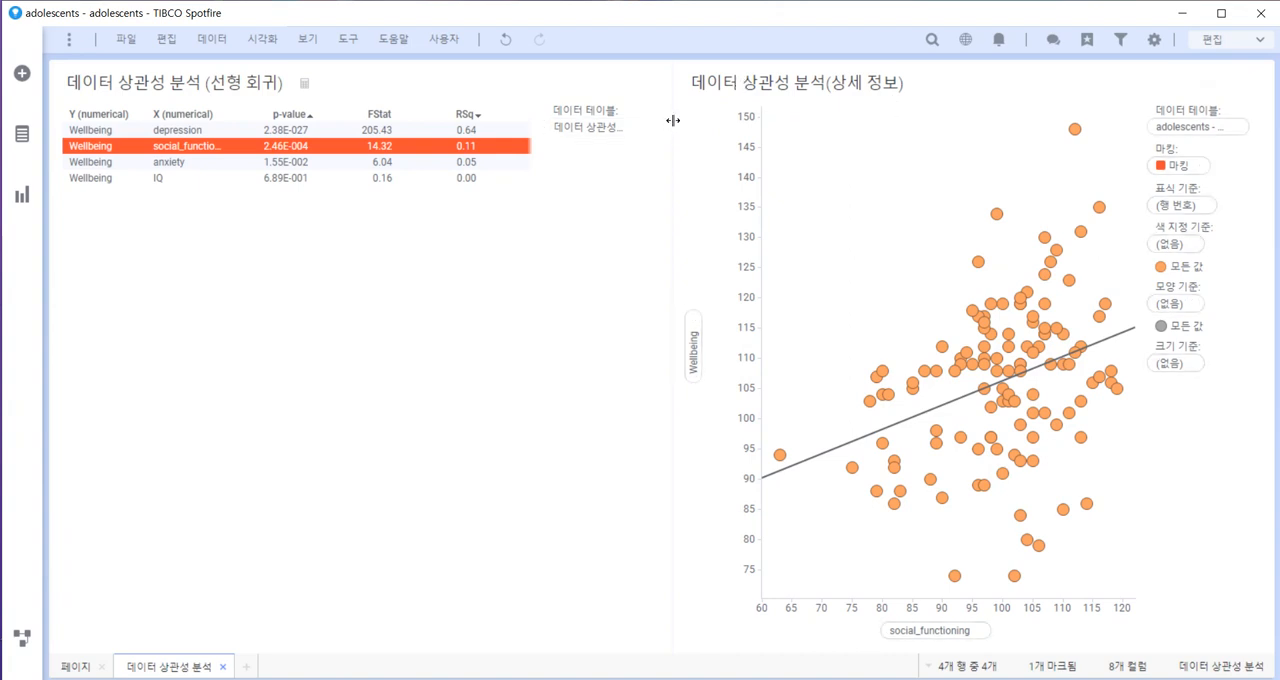
pyautogui.moveTo(671, 120); pyautogui.dragTo(792, 120)
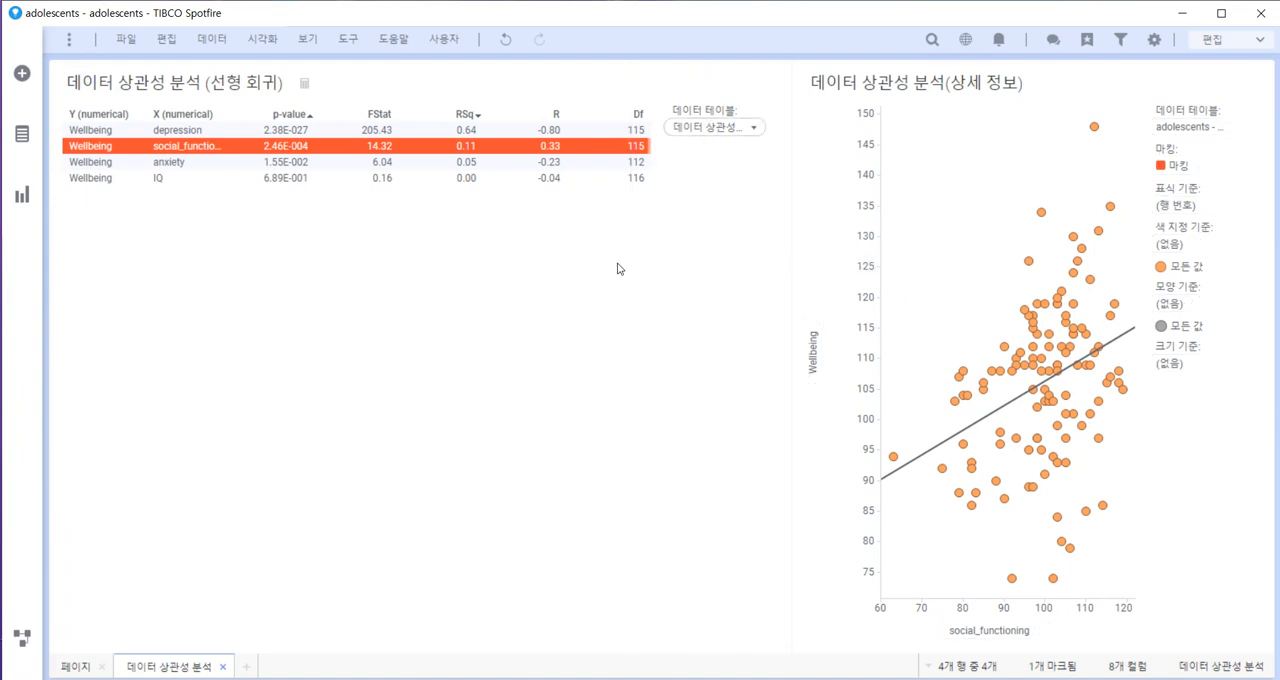
pyautogui.moveTo(792, 268); pyautogui.dragTo(619, 268)
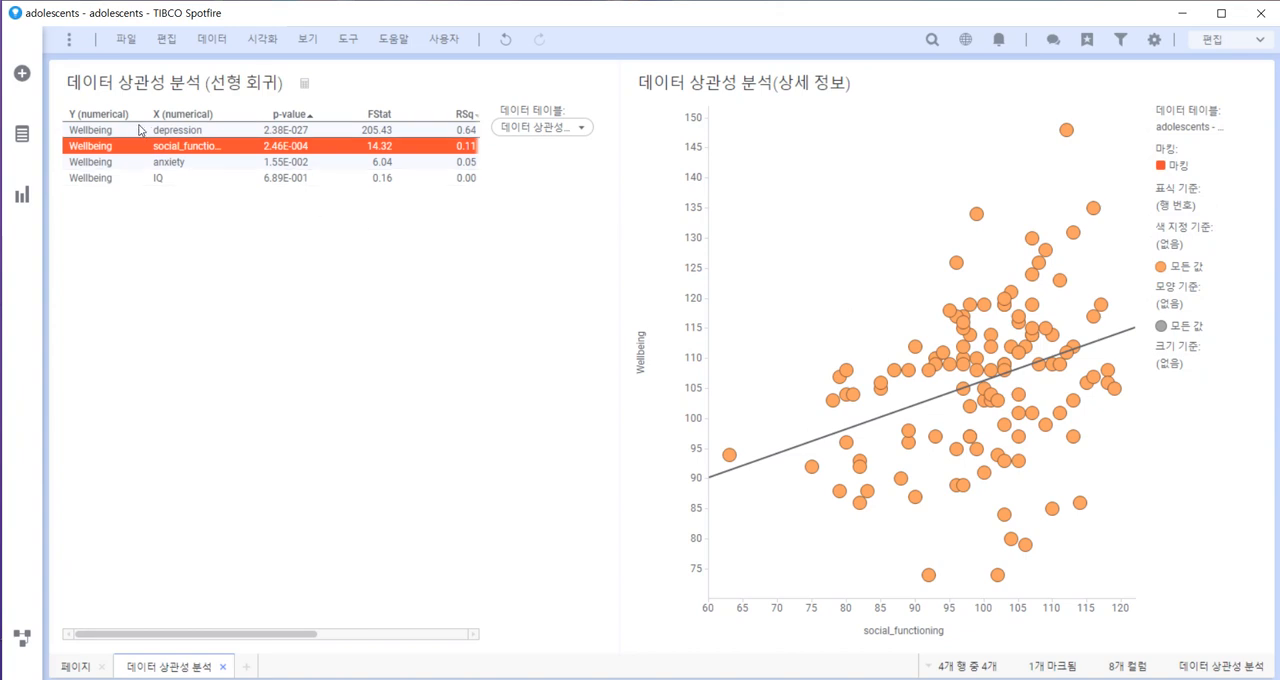
# Compare the Wellbeing regression plots and statistics for depression, social_functioning, anxiety and IQ by marking each result in turn.
pyautogui.click(203, 132)
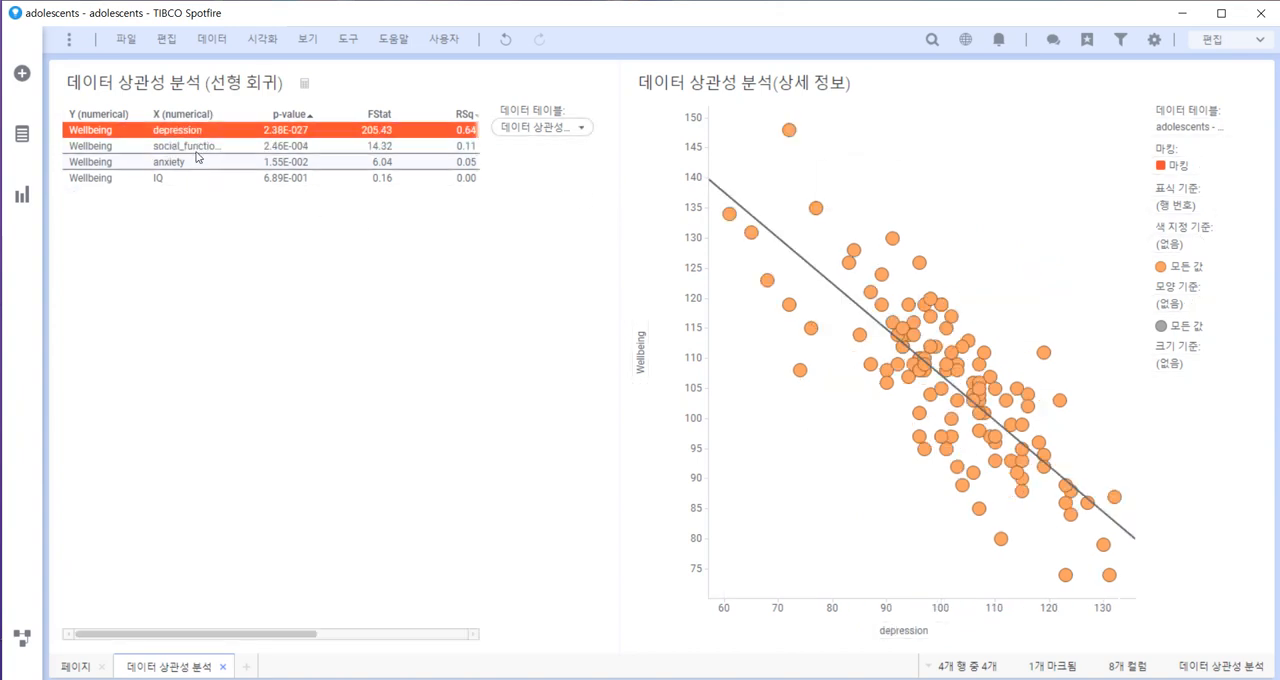
pyautogui.click(197, 148)
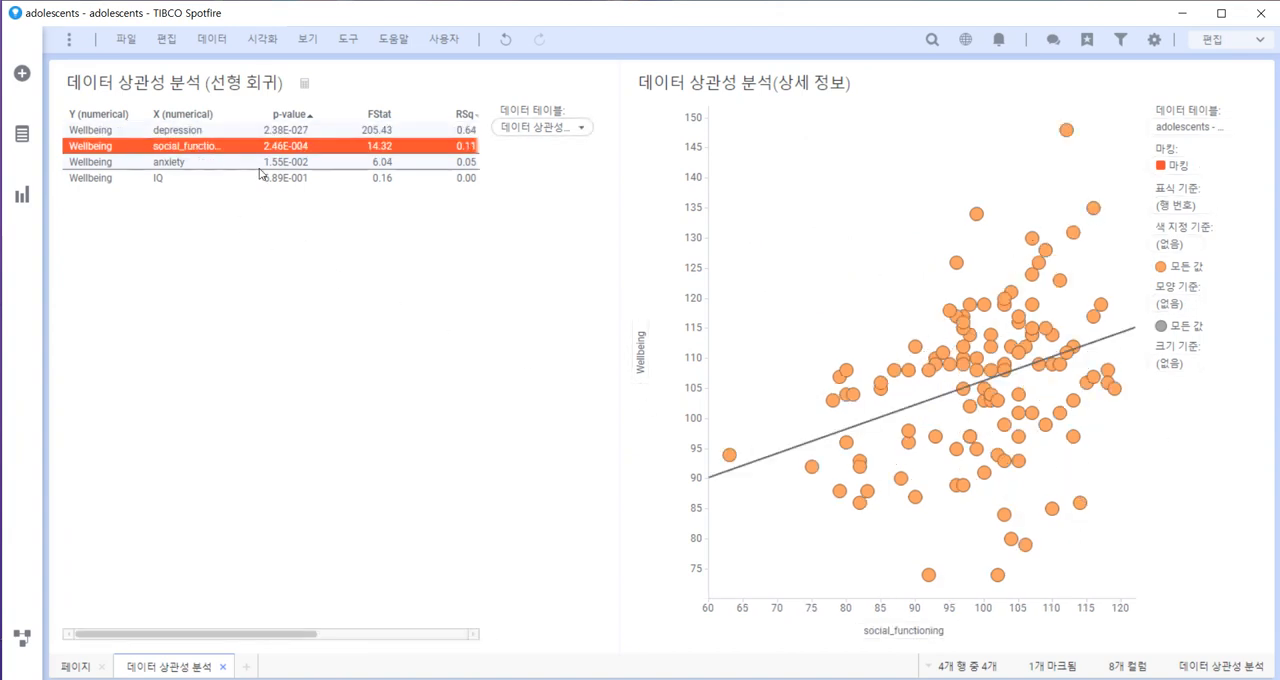
pyautogui.click(183, 164)
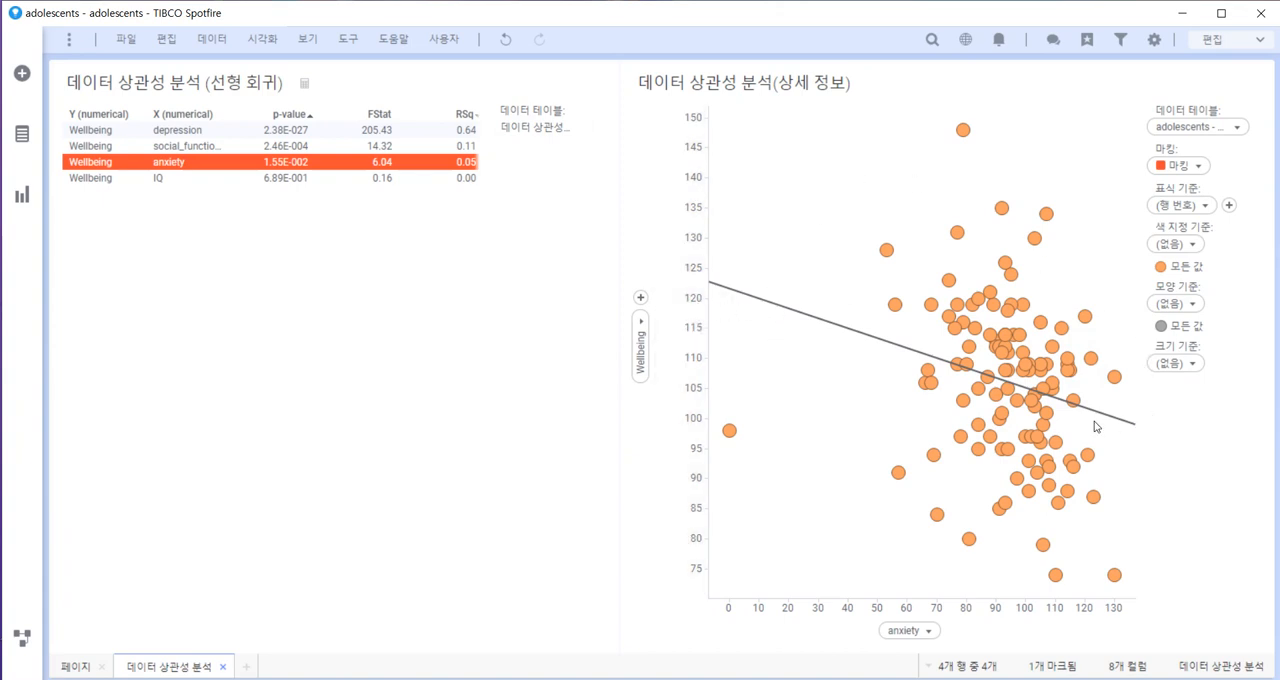
pyautogui.moveTo(1012, 411)
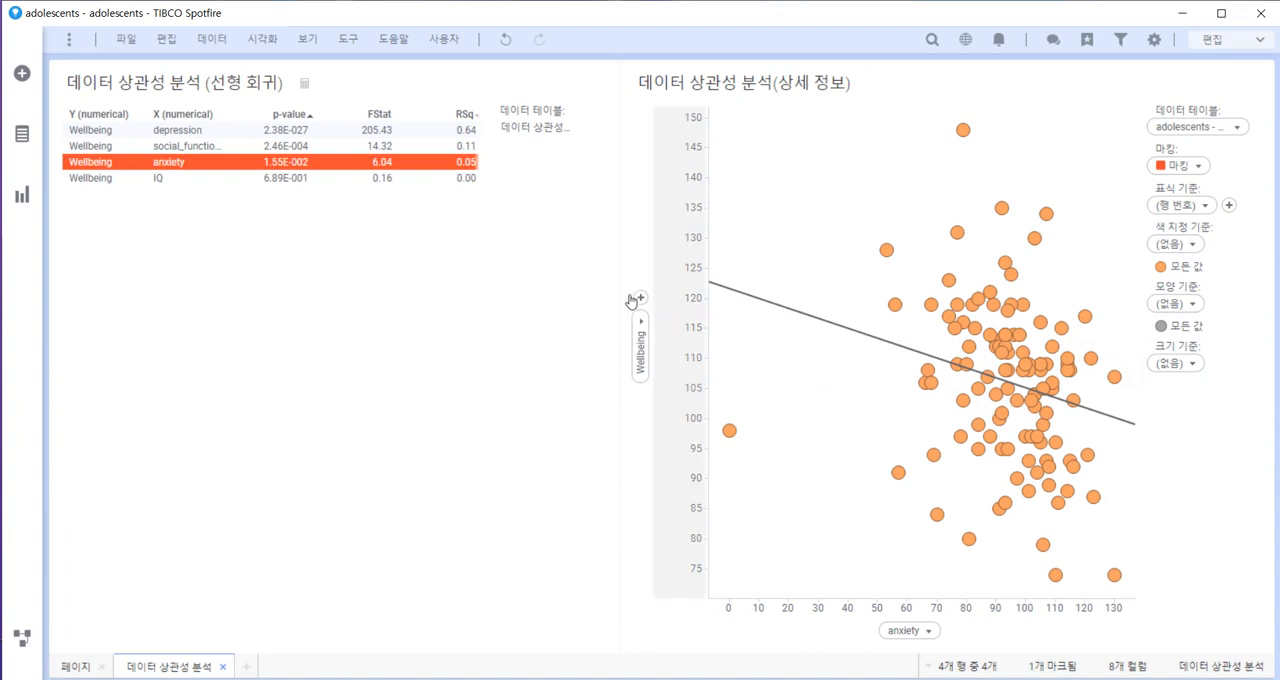
pyautogui.click(217, 147)
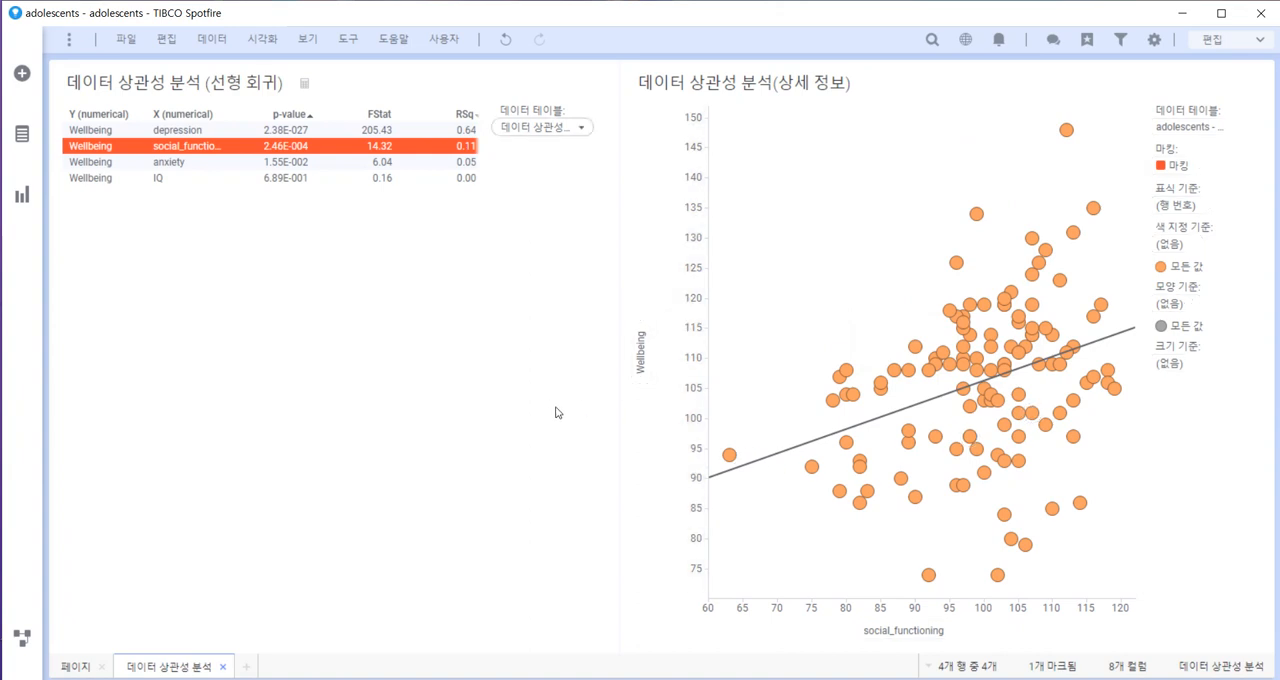
pyautogui.click(190, 165)
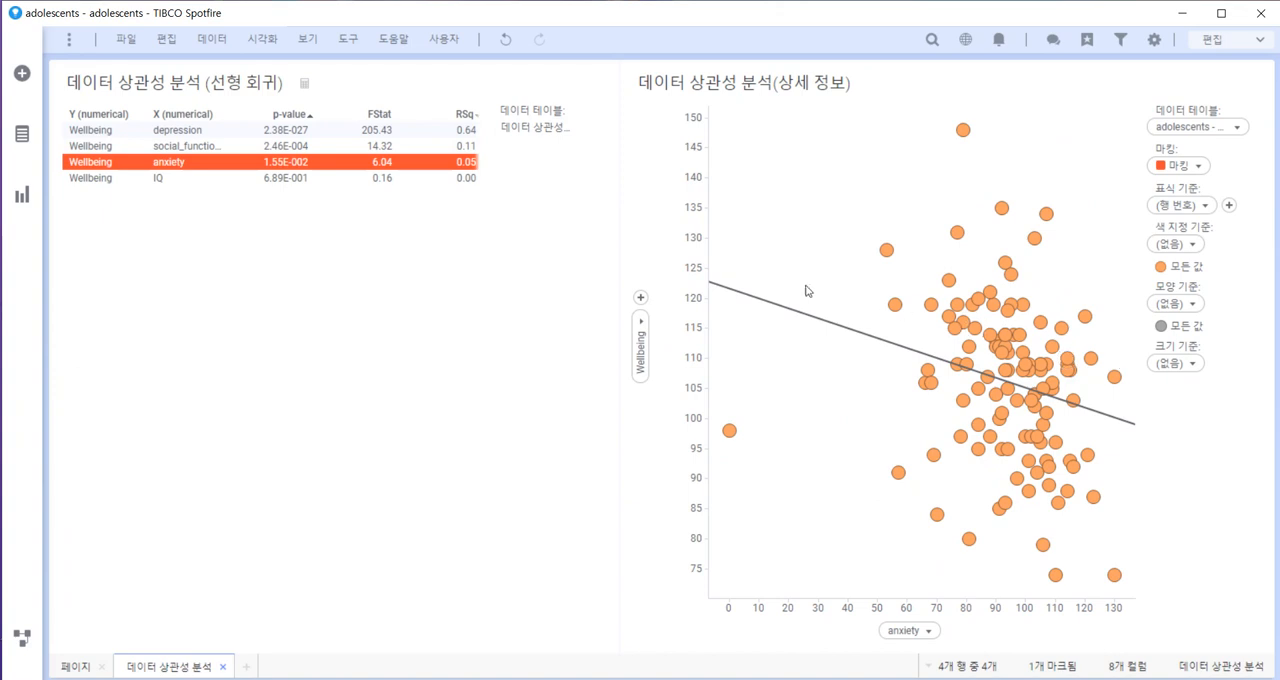
pyautogui.click(164, 179)
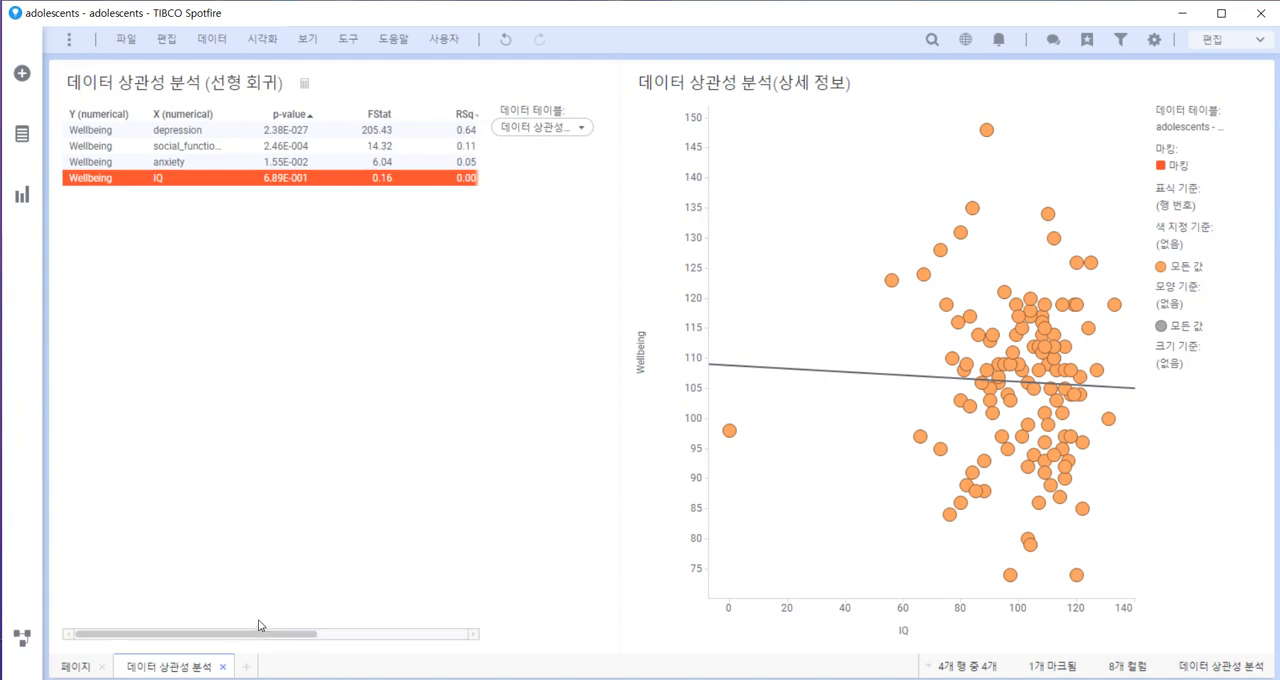
pyautogui.moveTo(271, 634); pyautogui.dragTo(313, 636)
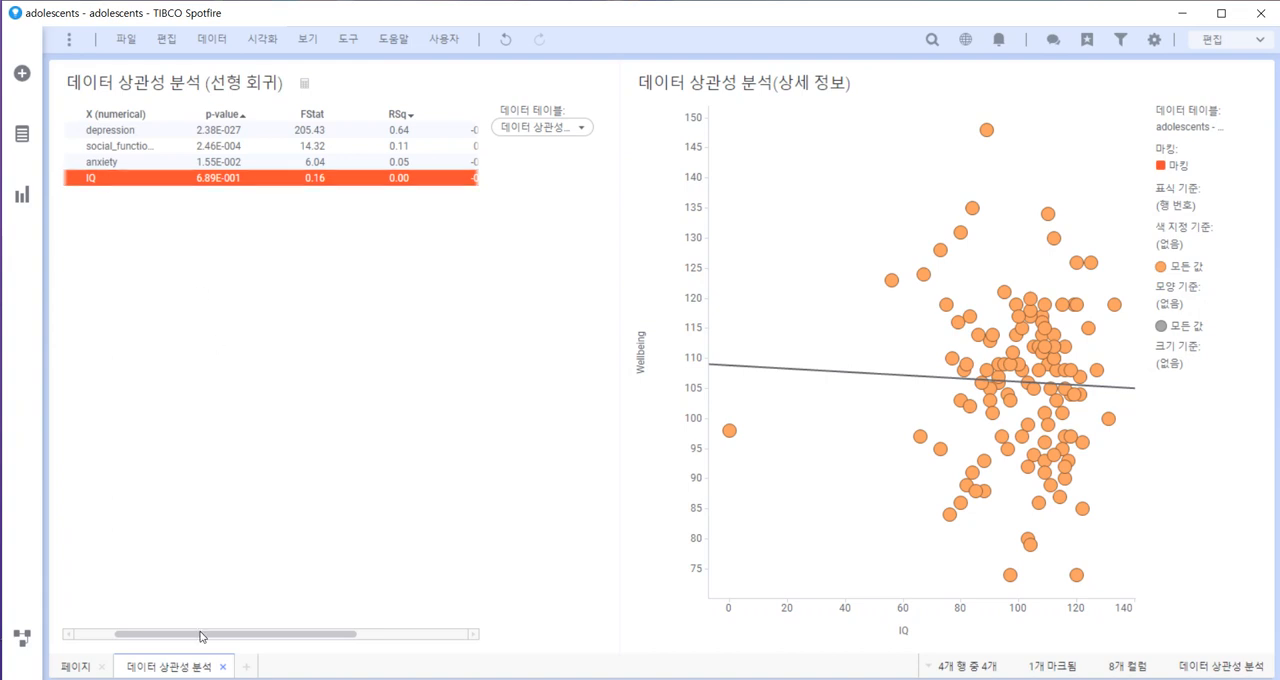
pyautogui.moveTo(203, 636); pyautogui.dragTo(163, 636)
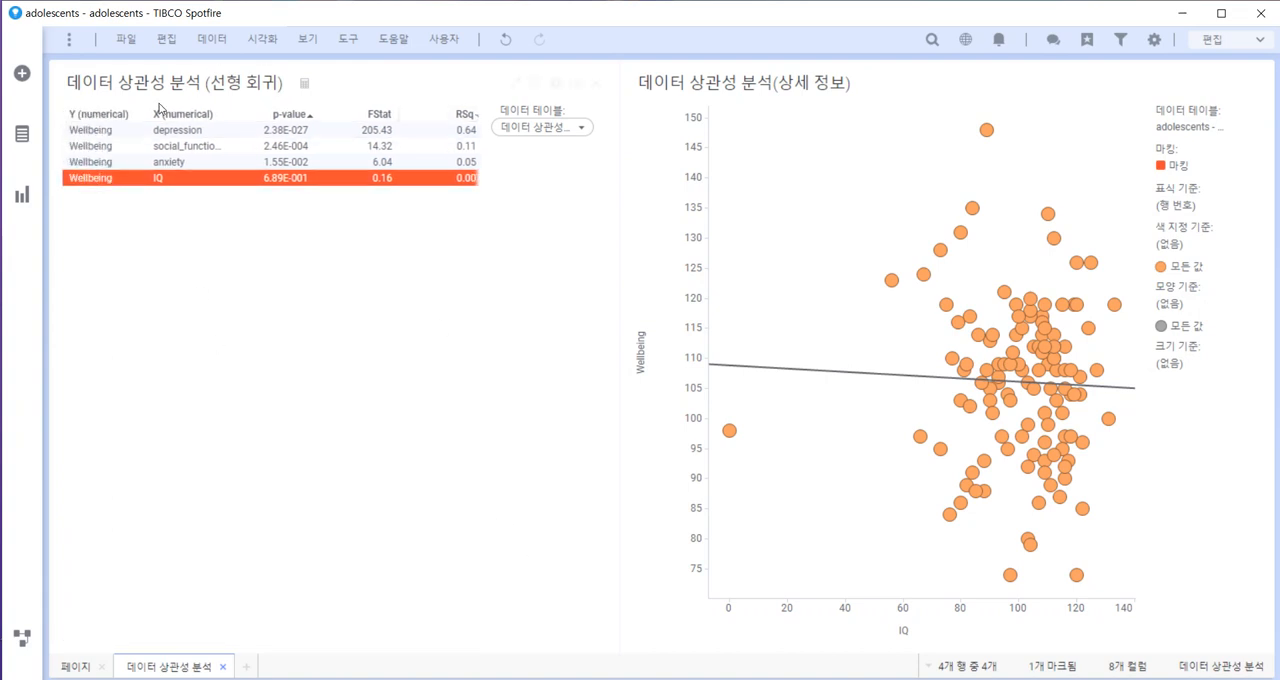